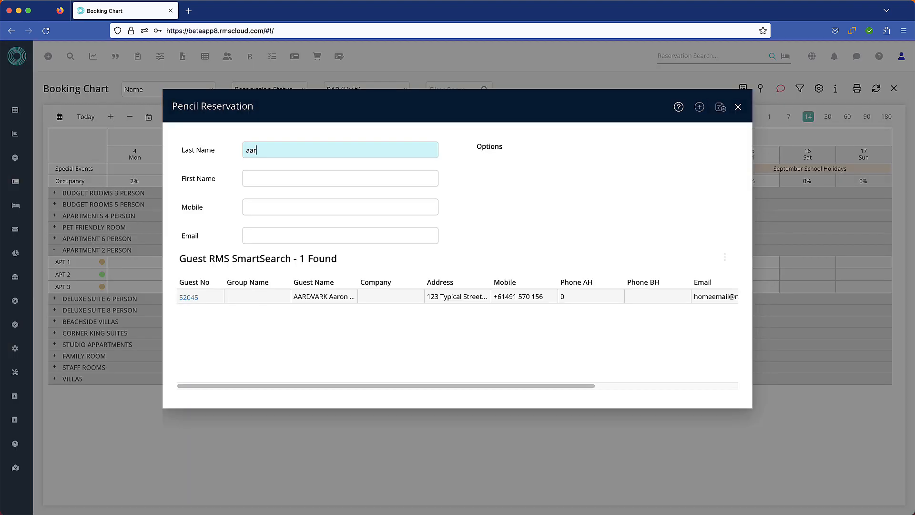
# Fill the pencil reservation with the matching existing guest and set its expiry to Fri, 8 Sep 2023 - 8:00 AM
pyautogui.click(406, 297)
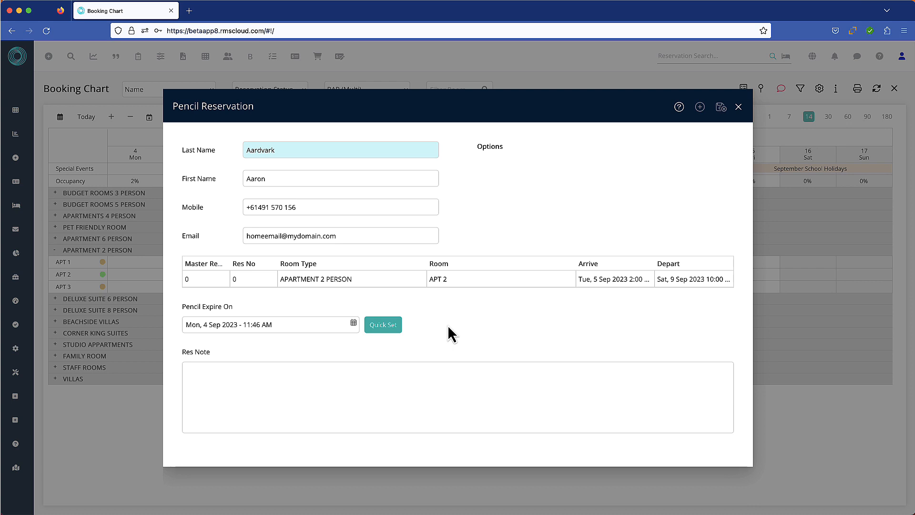
pyautogui.click(388, 325)
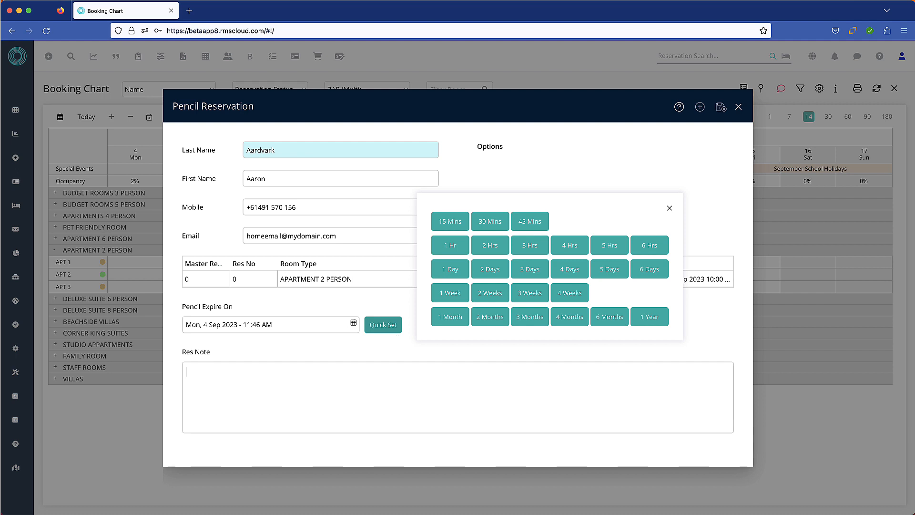
pyautogui.click(354, 323)
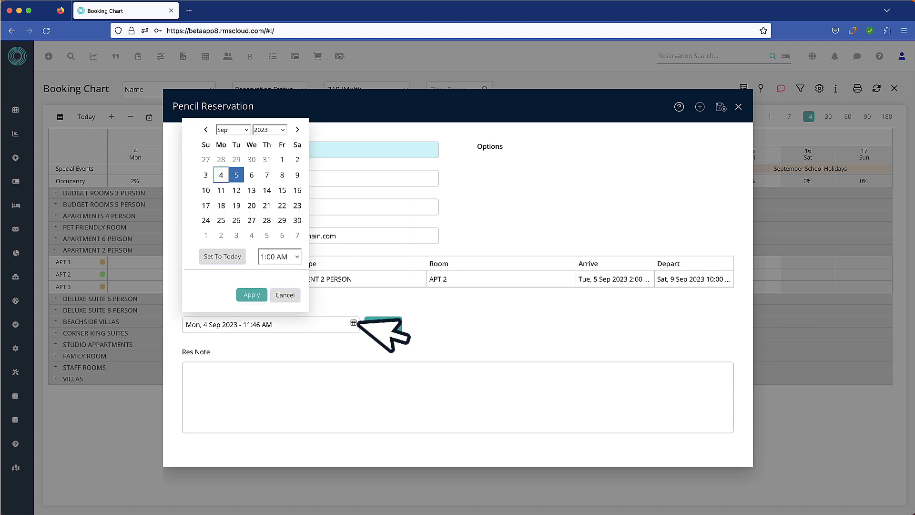
pyautogui.click(282, 175)
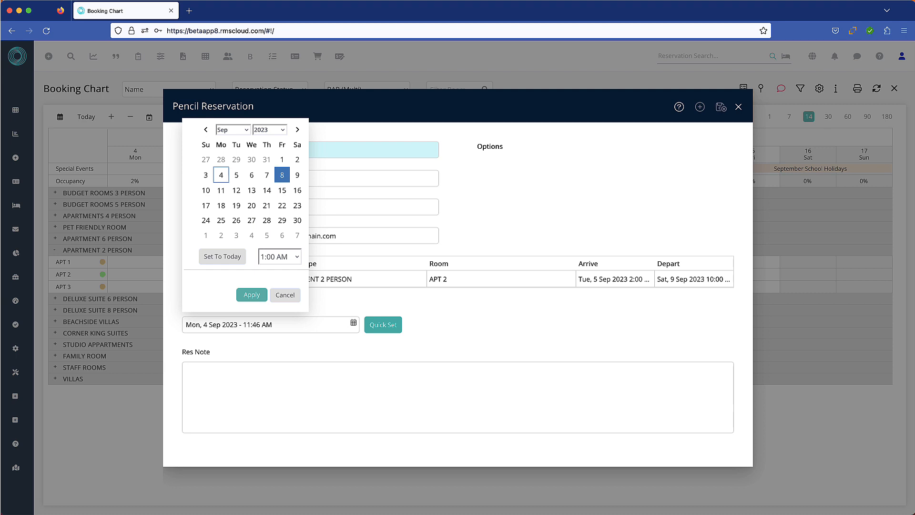
pyautogui.click(280, 256)
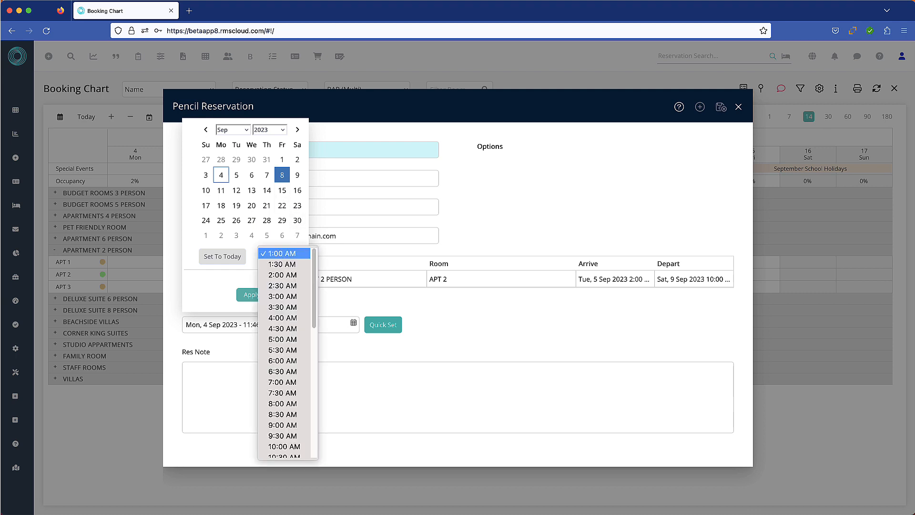
pyautogui.click(282, 403)
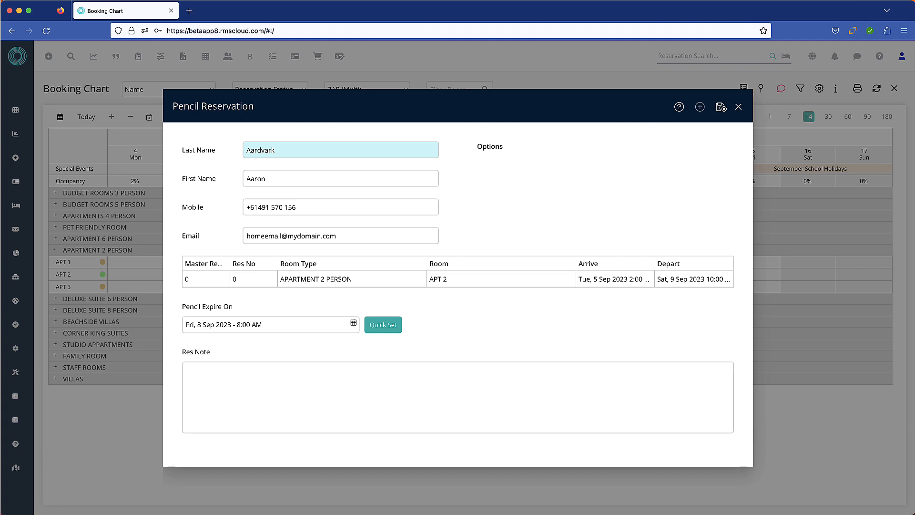
# Add the reservation note "Guest is checking with his partner!" and save the pencil reservation, then select it on the booking chart
pyautogui.write('Guest is checking with his partner')
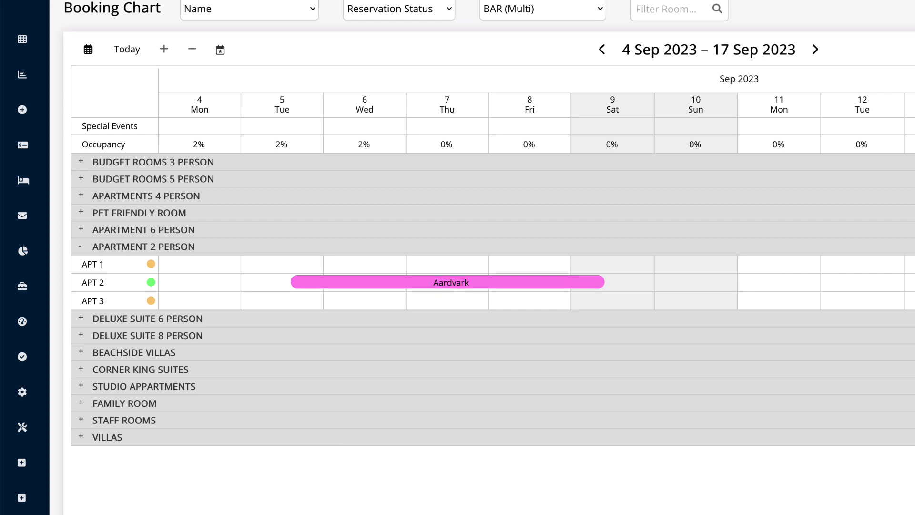
pyautogui.click(572, 284)
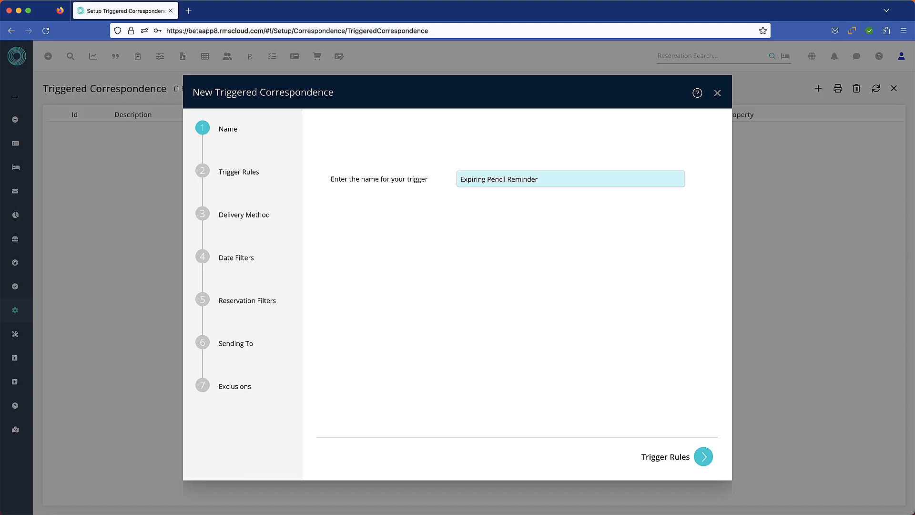
# Set the Expiring Pencil Reminder trigger to send the Pencil Reminder SMS template 2 hours before Pencil Expiry
pyautogui.click(704, 458)
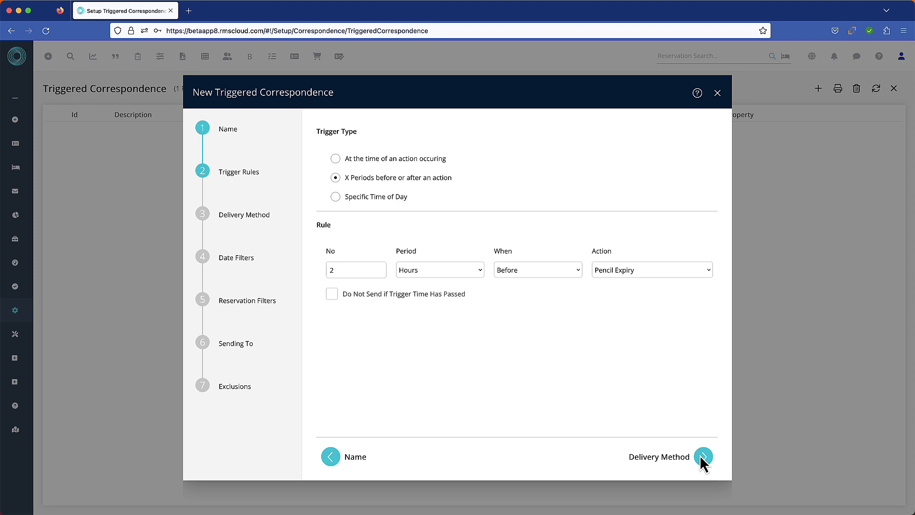
pyautogui.click(701, 459)
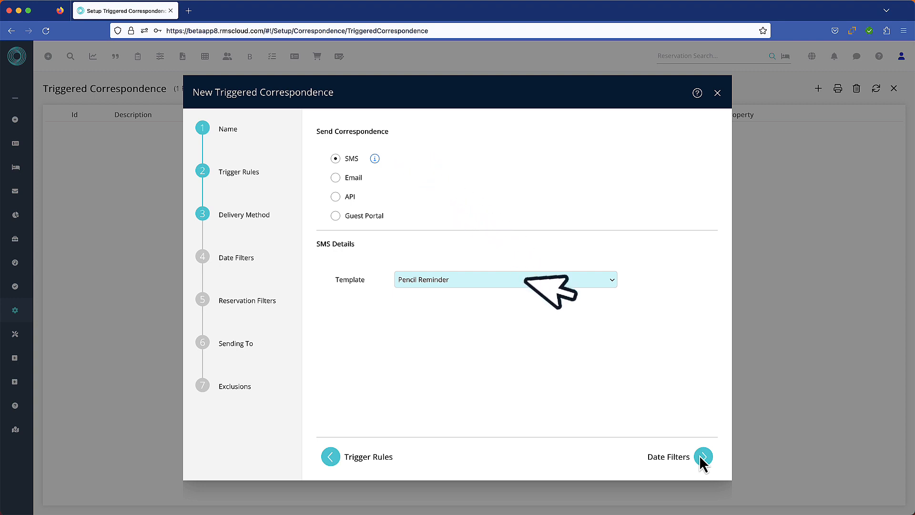
pyautogui.click(703, 457)
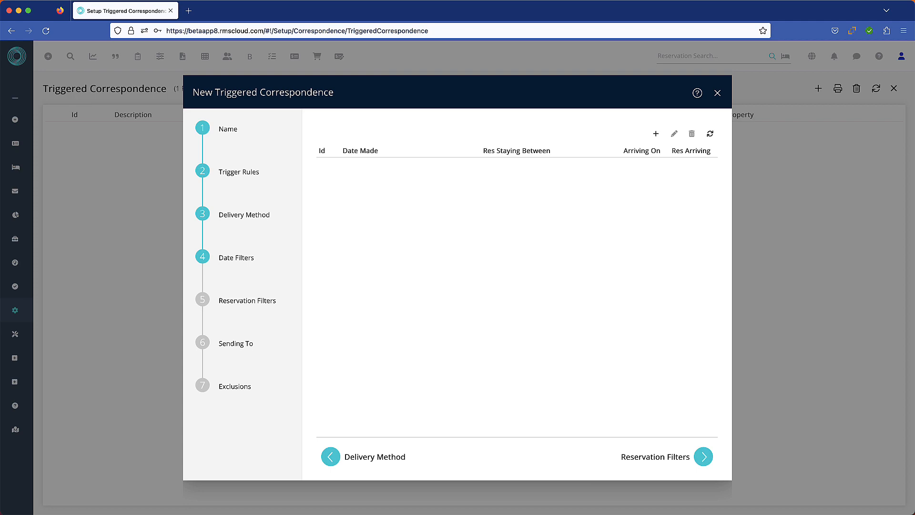
# Leave the date filters empty, include only the Pencil reservation status, and send the triggered correspondence to the Primary Guest
pyautogui.click(703, 457)
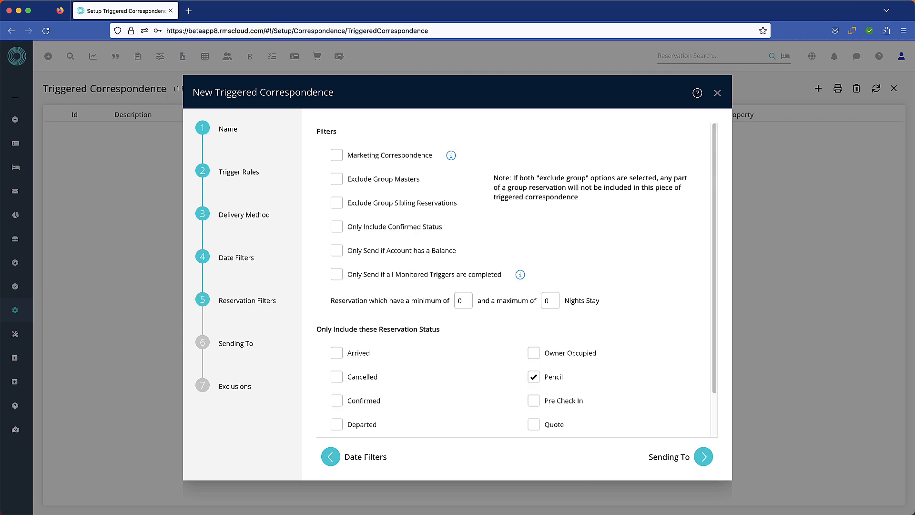
pyautogui.scroll(-2, 516, 278)
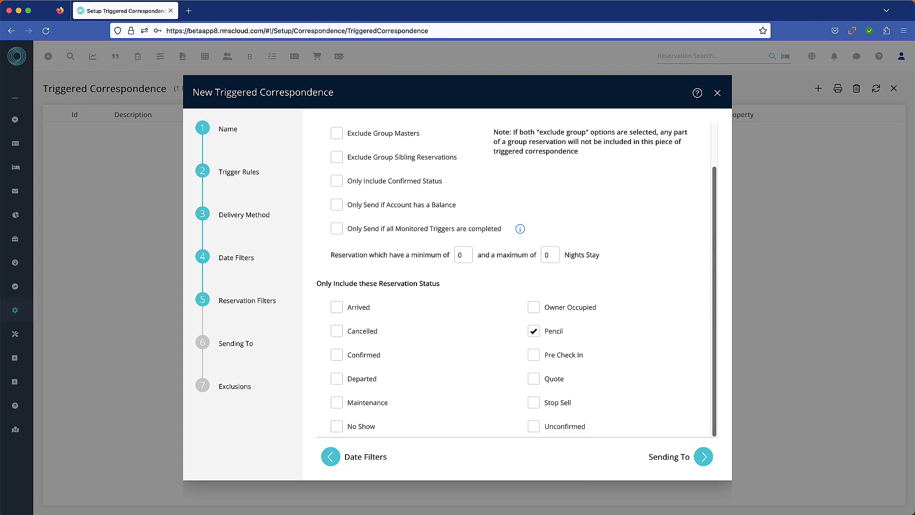
pyautogui.click(703, 457)
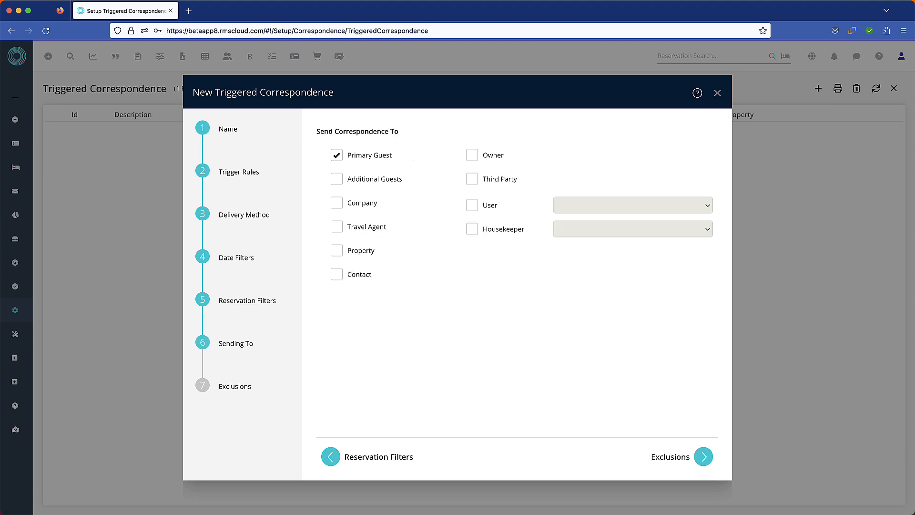
pyautogui.click(703, 457)
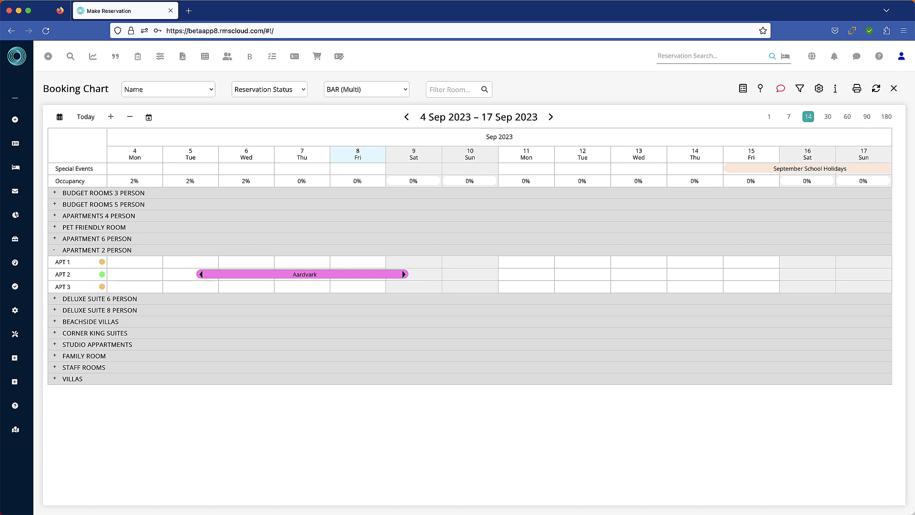
# Create an RMSPay receipt on the APT 2 pencil reservation's account, choosing a card type and setting the receipt amount to 100
pyautogui.click(377, 274)
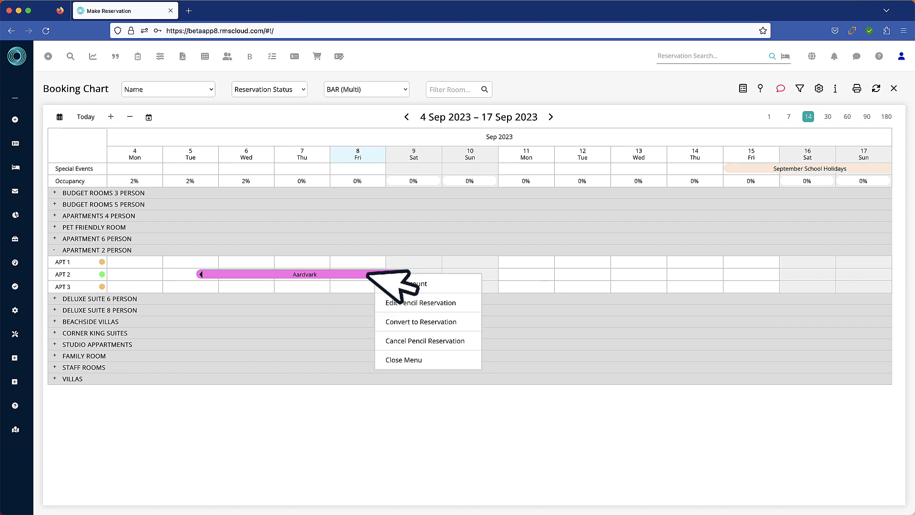
pyautogui.click(453, 283)
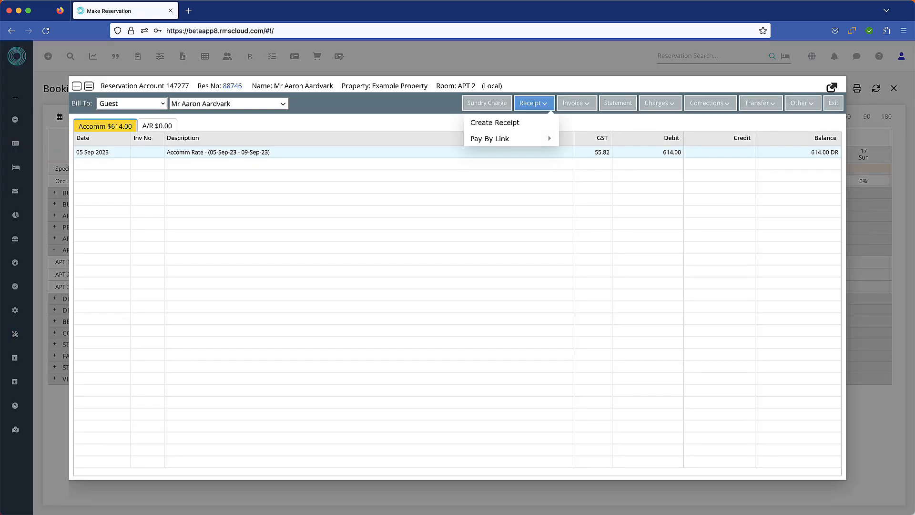
pyautogui.click(495, 123)
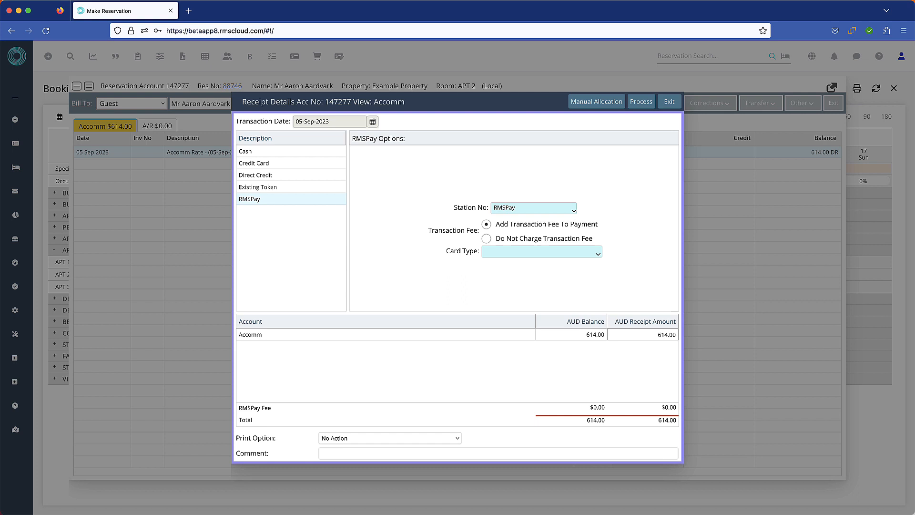
pyautogui.click(542, 251)
pyautogui.click(529, 279)
pyautogui.click(643, 335)
pyautogui.write('100')
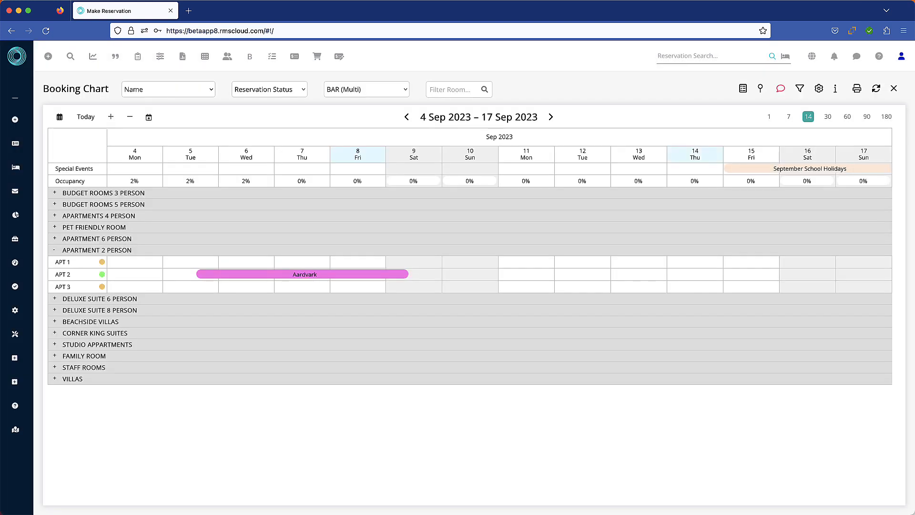
# Convert the APT 2 pencil booking for 5 to 9 September 2023 to a reservation and open it
pyautogui.click(366, 272)
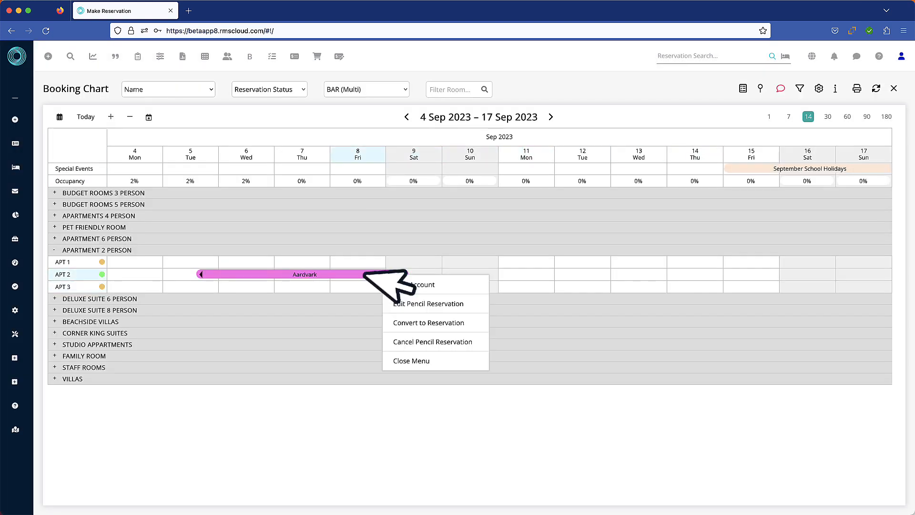
pyautogui.click(467, 321)
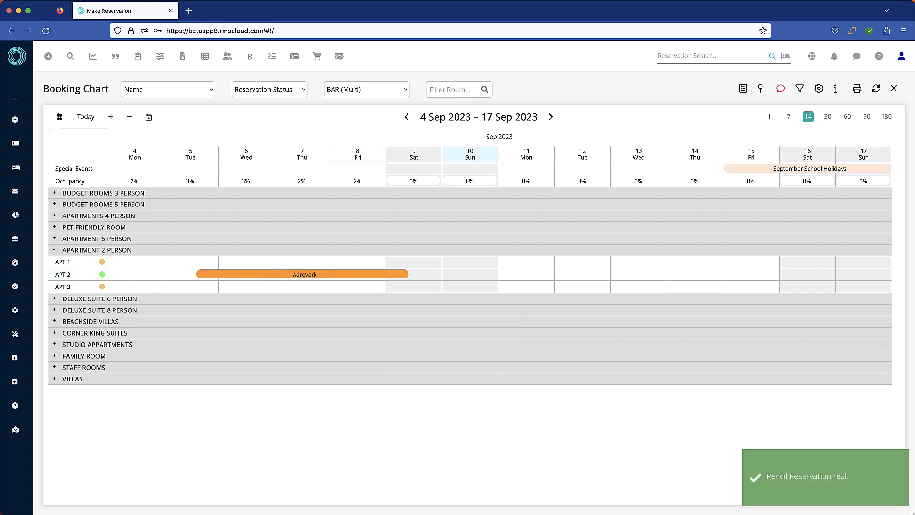
pyautogui.doubleClick(347, 275)
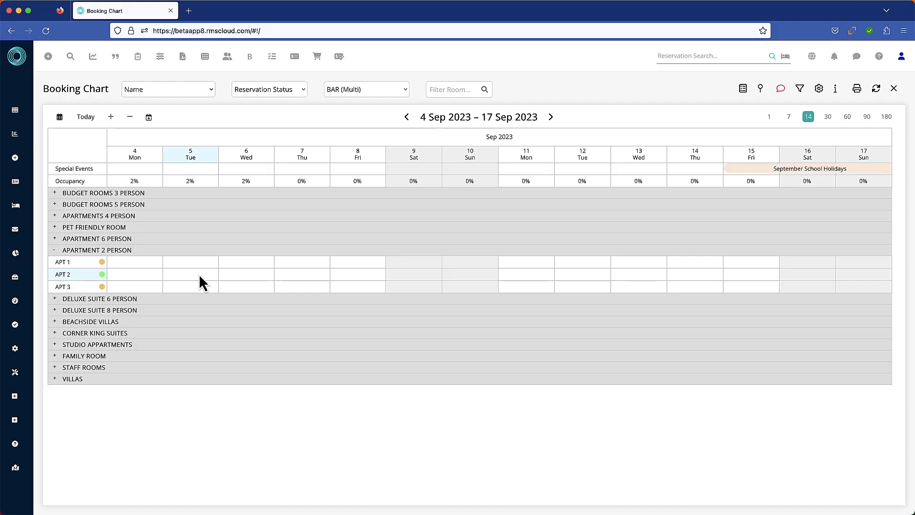
# Mark out a stay in APT 2 from 5 to 8 September 2023 on the booking chart
pyautogui.moveTo(199, 275); pyautogui.dragTo(345, 274)
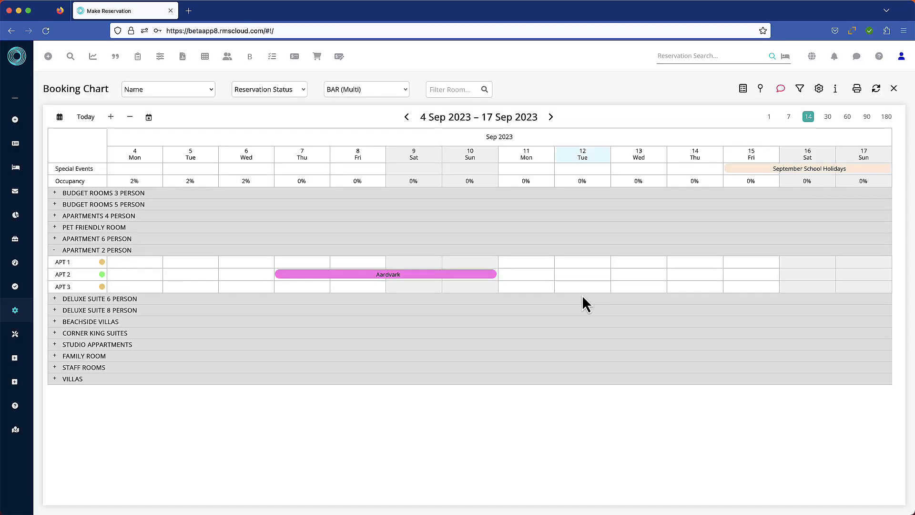
# Convert the APT 2 pencil booking for 7 to 11 September 2023 to a reservation
pyautogui.click(473, 275)
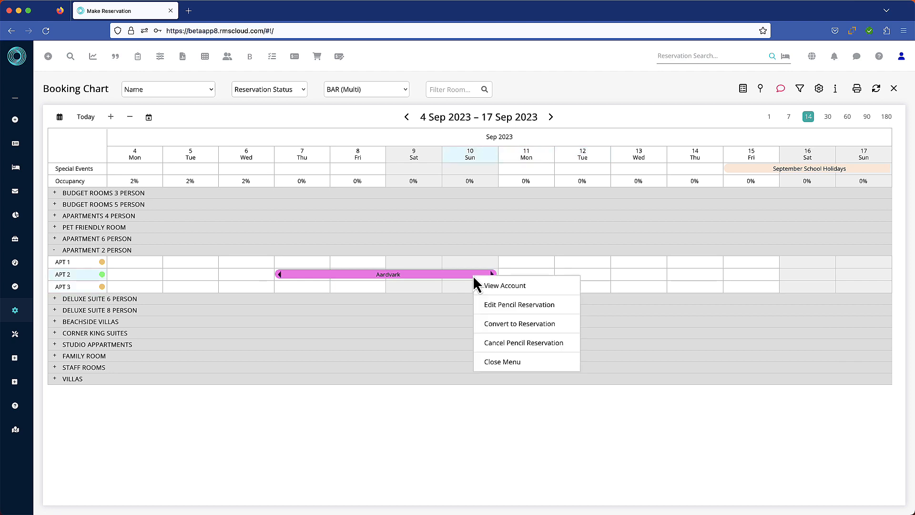
pyautogui.click(512, 327)
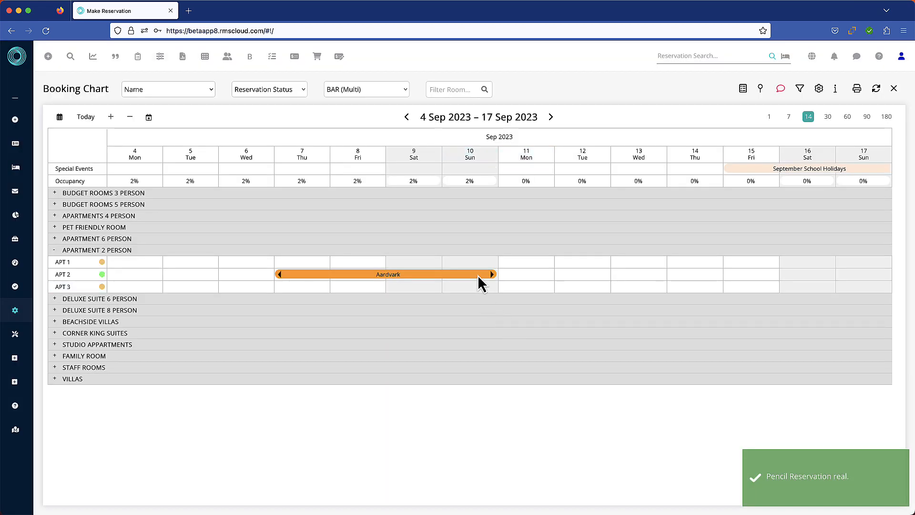
# Open the converted APT 2 reservation, change its status to Pencil with an expiry of 2 days, and save the status change
pyautogui.doubleClick(478, 276)
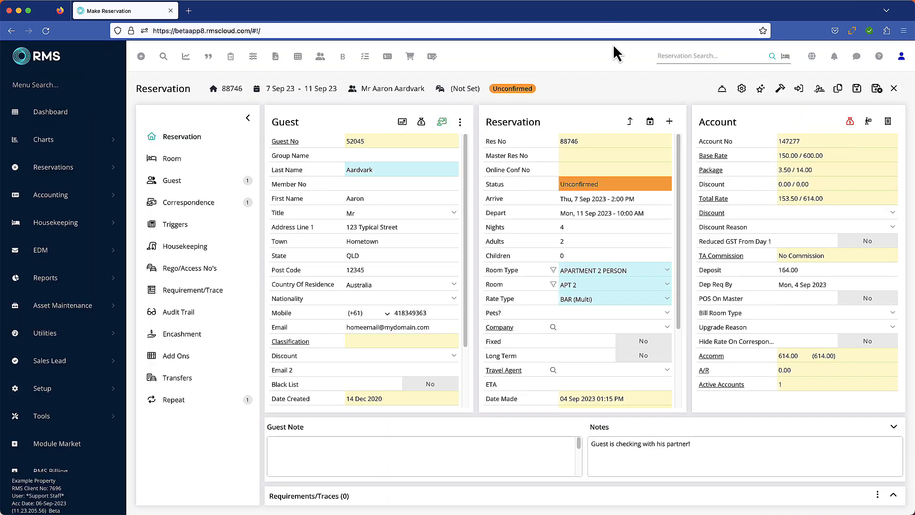
pyautogui.click(722, 90)
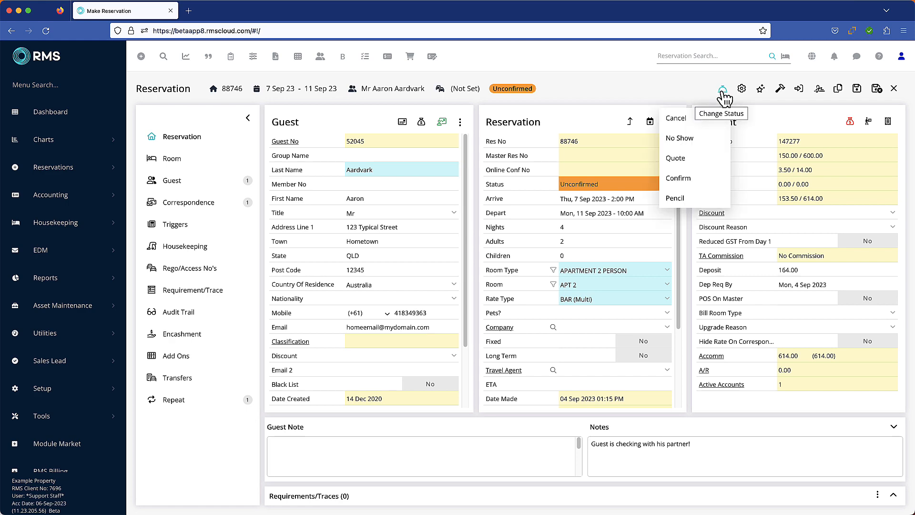
pyautogui.click(682, 198)
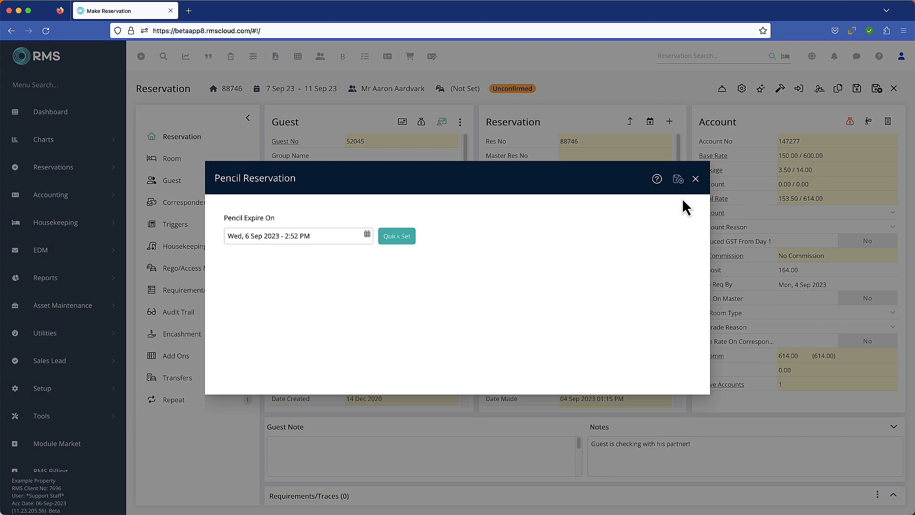
pyautogui.click(402, 238)
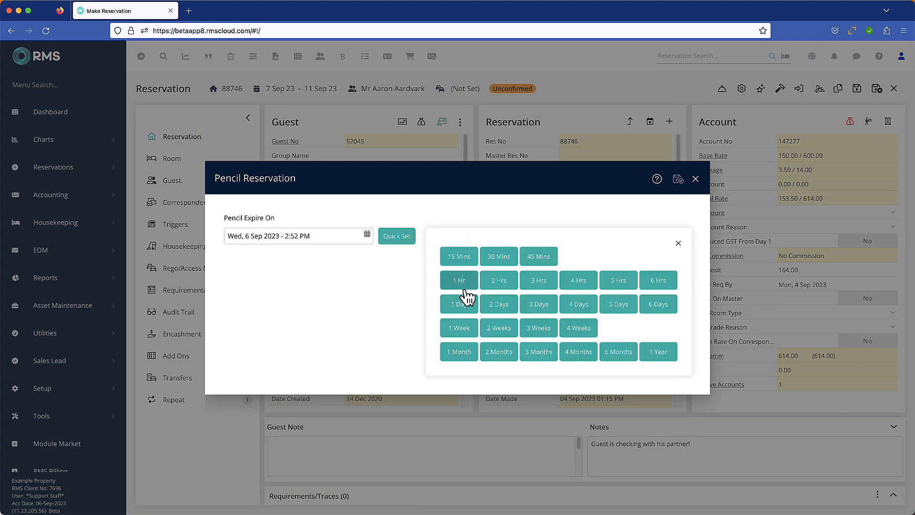
pyautogui.click(506, 312)
pyautogui.click(678, 179)
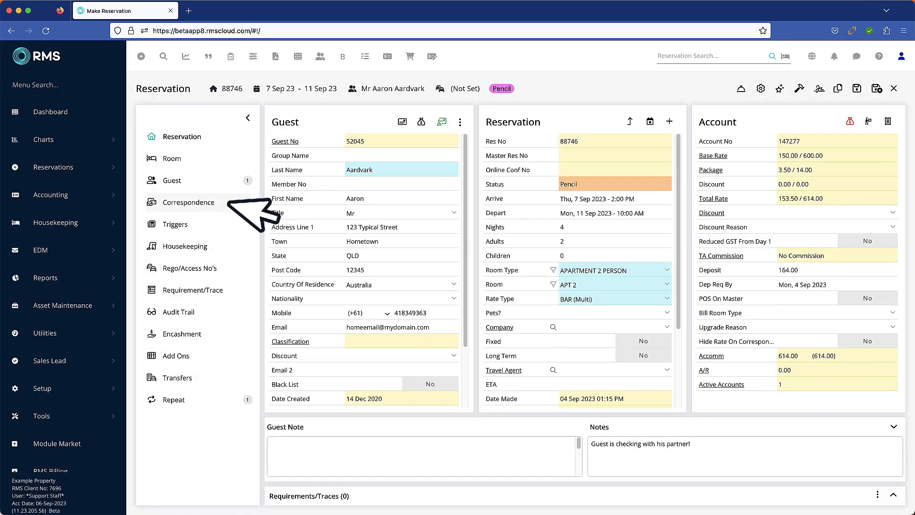
# Send the guest an SMS from the reservation's correspondence using the Guest Portal - Pencil template
pyautogui.click(230, 203)
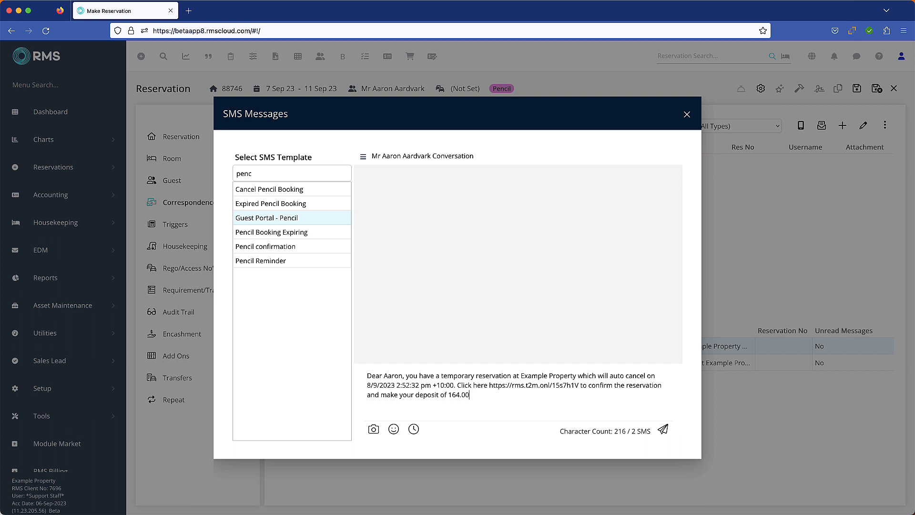
pyautogui.click(663, 430)
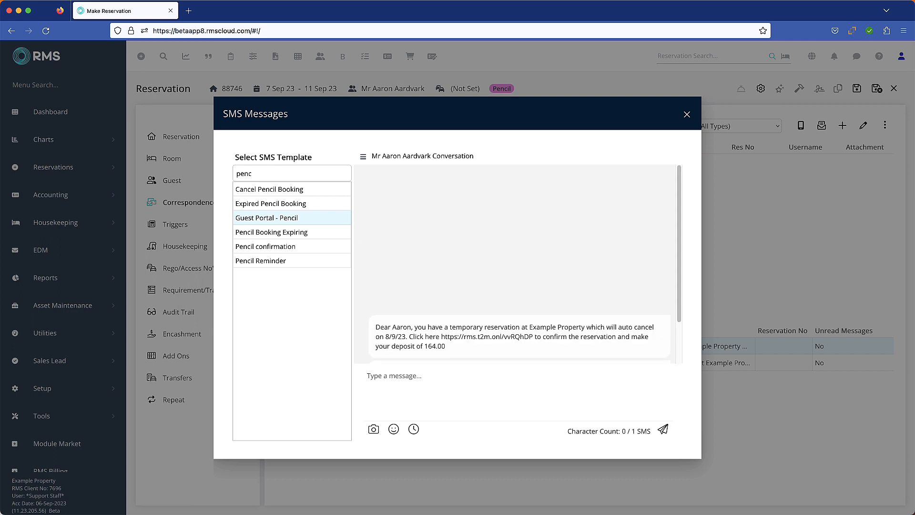
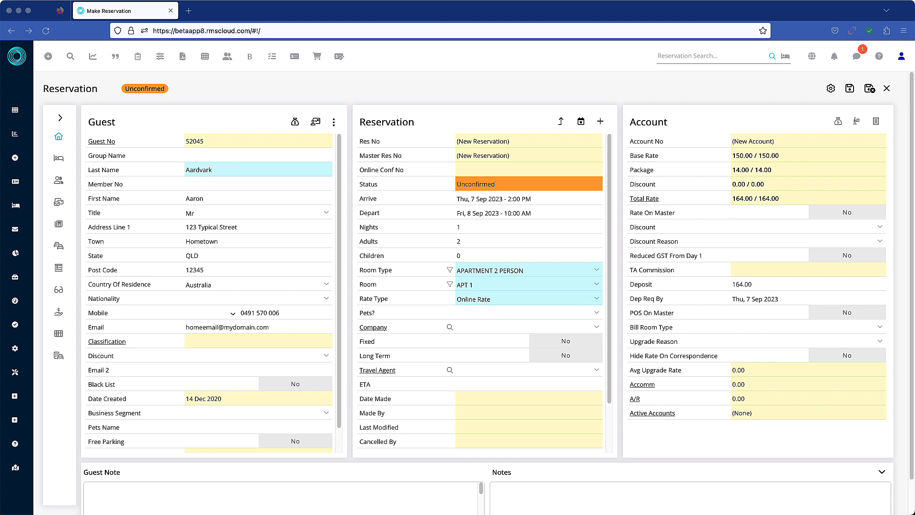
# Save the new APT 1 reservation for 7 to 8 September 2023 along with its guest details
pyautogui.click(333, 122)
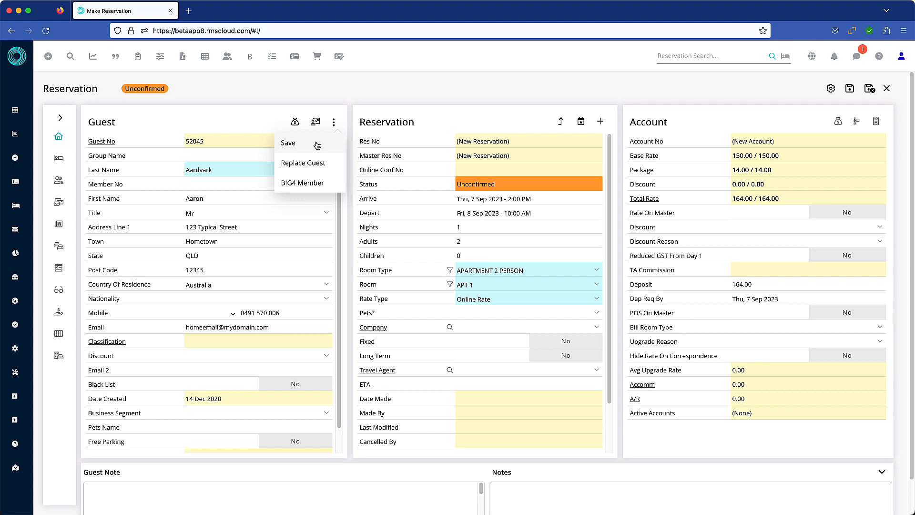
pyautogui.click(317, 144)
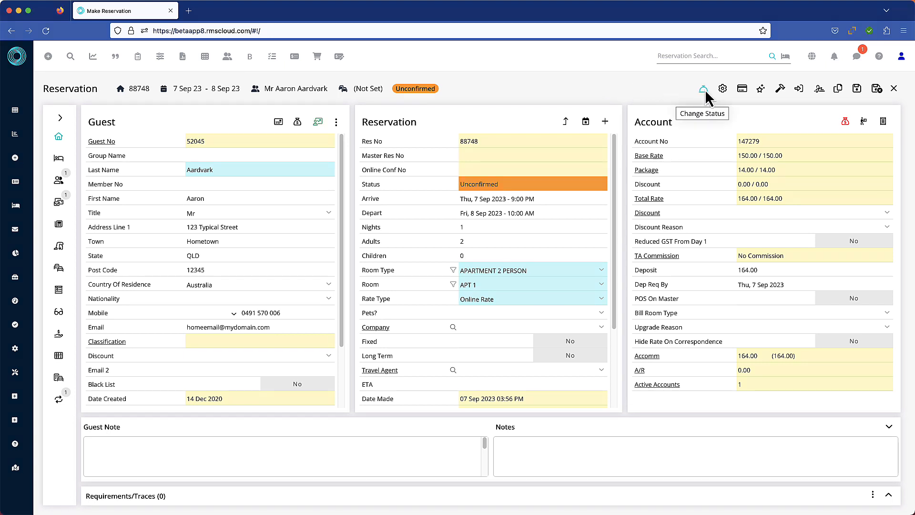
# Change the APT 1 reservation's status to Pencil and set its expiry to 2 days
pyautogui.click(704, 90)
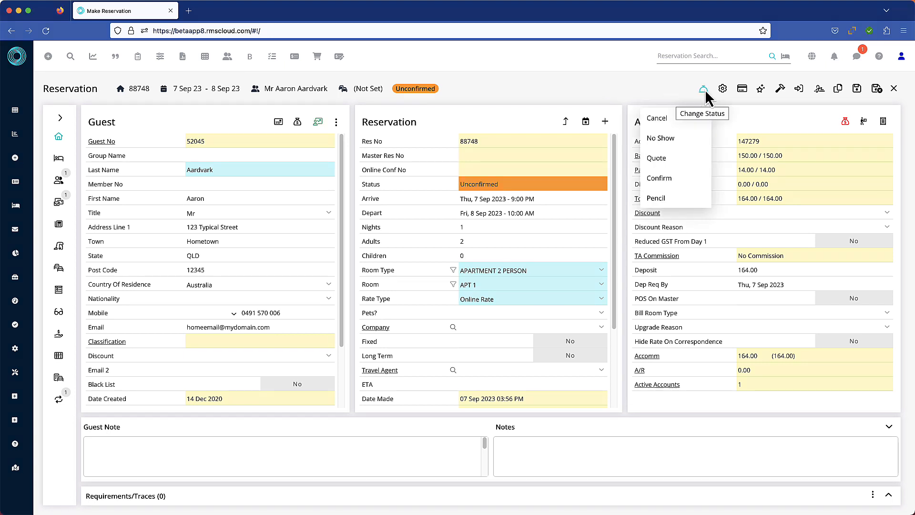
pyautogui.click(673, 198)
pyautogui.click(397, 237)
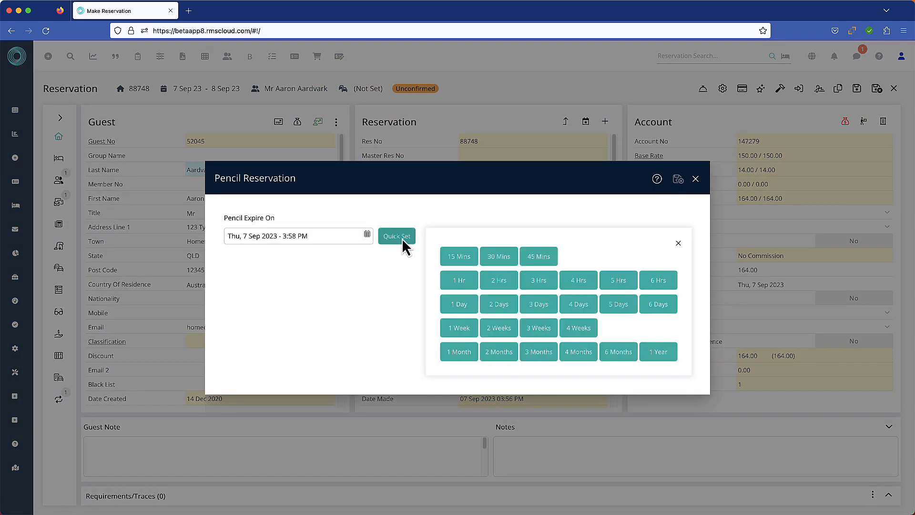
pyautogui.click(511, 302)
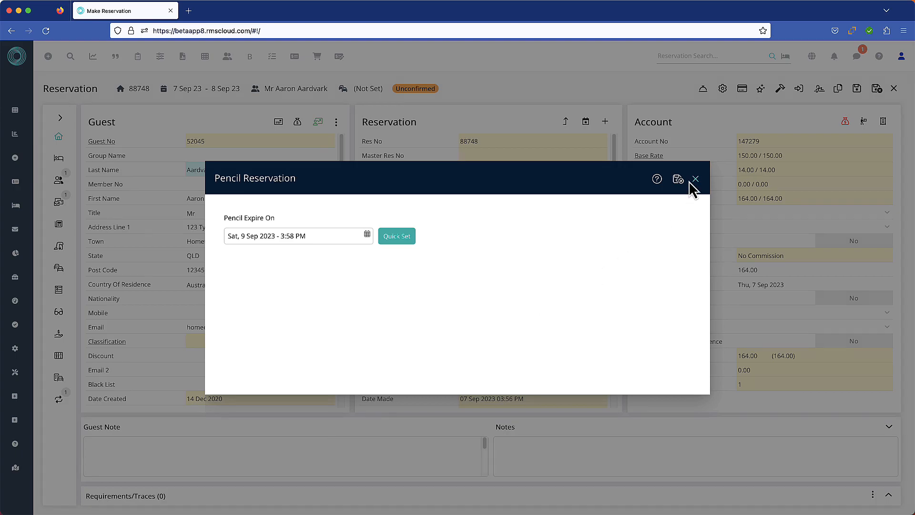